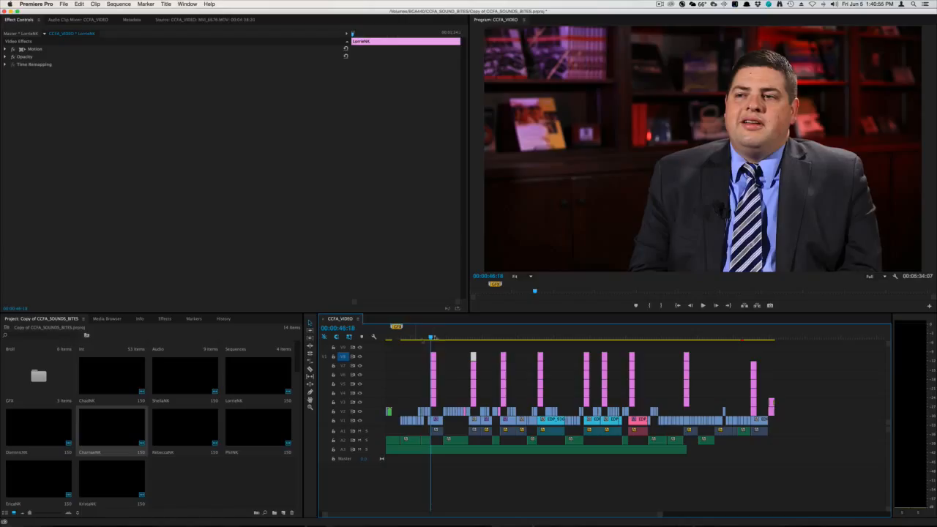
- Play back the first lower third in the sequence to review its animated name title
key("=")
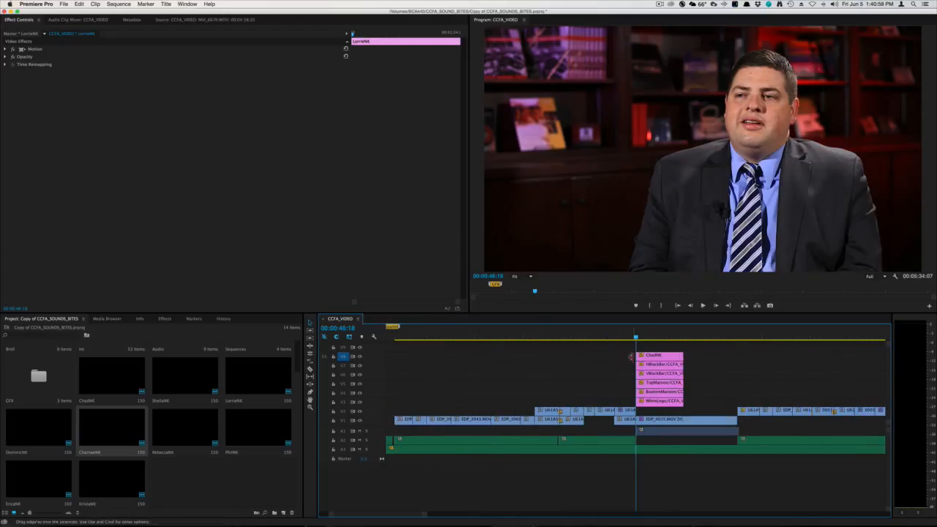
key("space")
mouse_move(652, 337)
left_mouse_down()
mouse_move(666, 336)
mouse_move(638, 336)
left_mouse_up()
key("space")
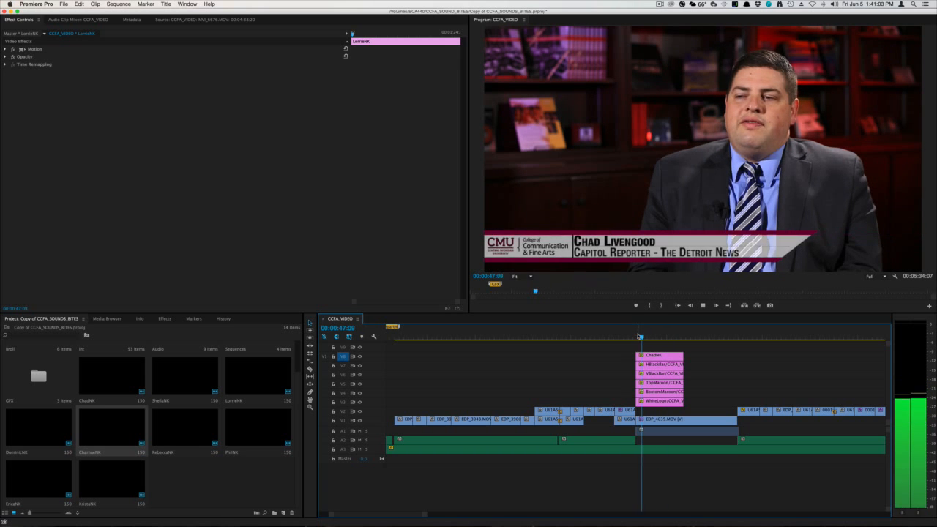
key("space")
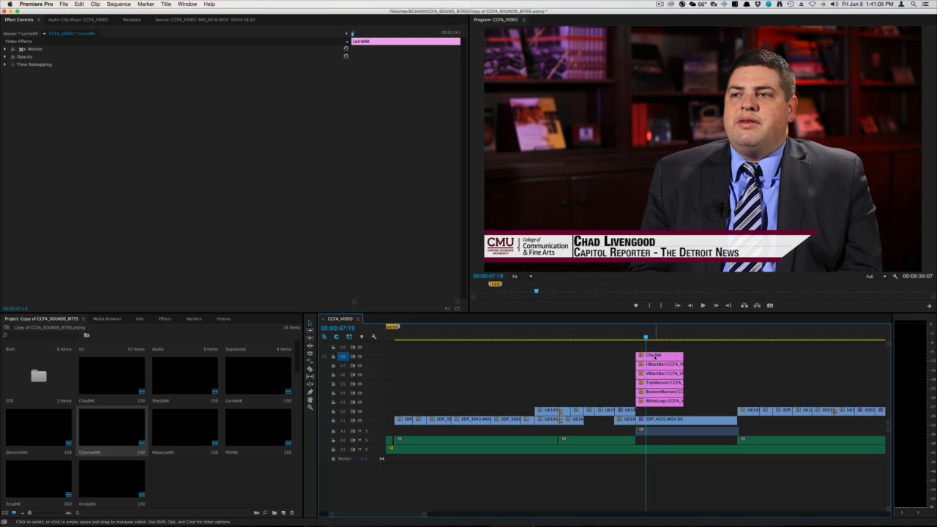
- Examine the first lower third's name title in the title editor and scrub through its fade-in and fade-out opacity keyframes
left_click(655, 357)
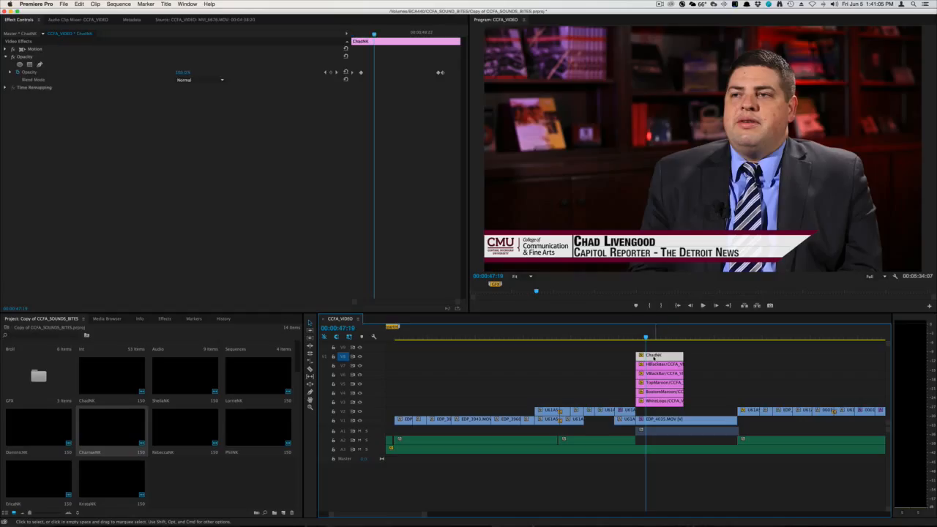
double_click(675, 355)
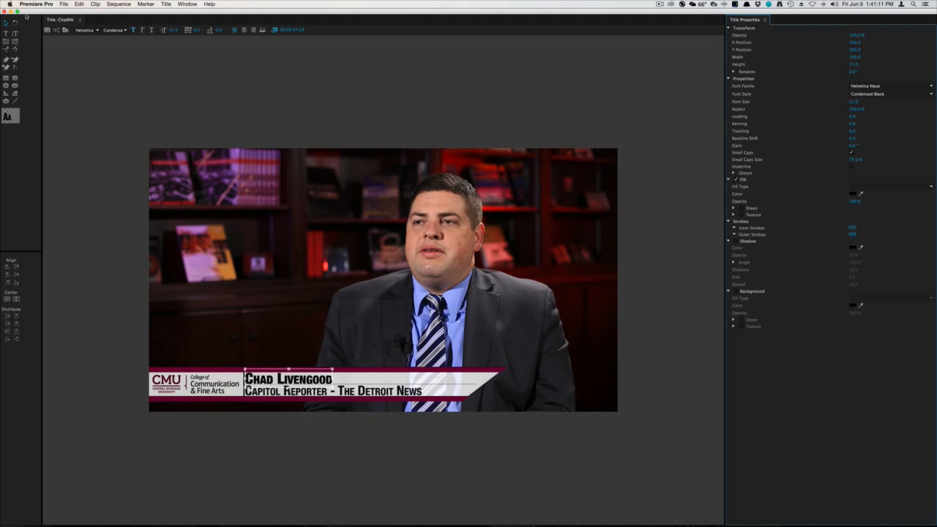
left_click(8, 11)
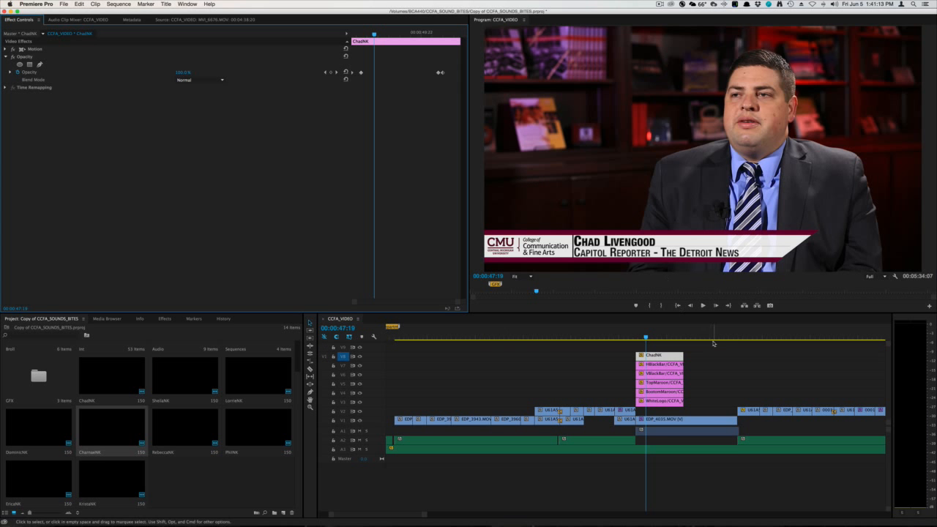
left_click_drag(646, 338, 637, 338)
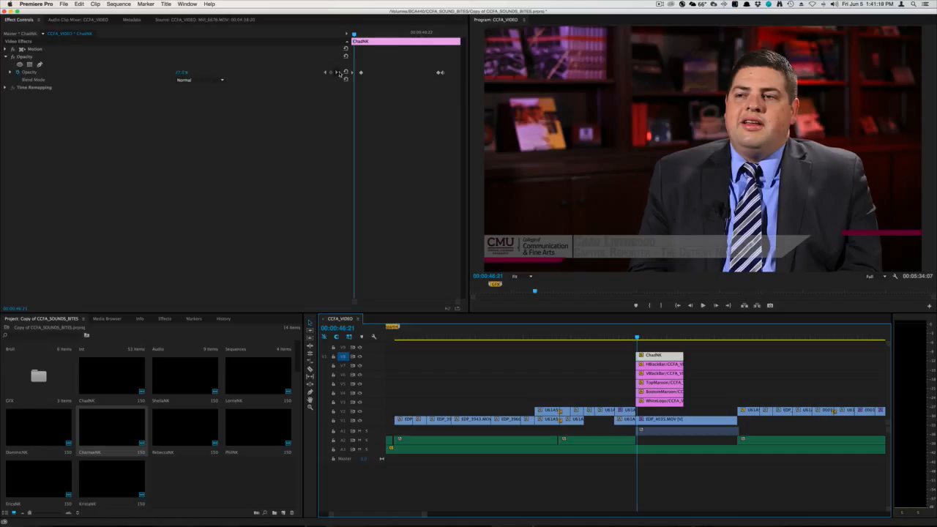
left_click_drag(354, 35, 349, 35)
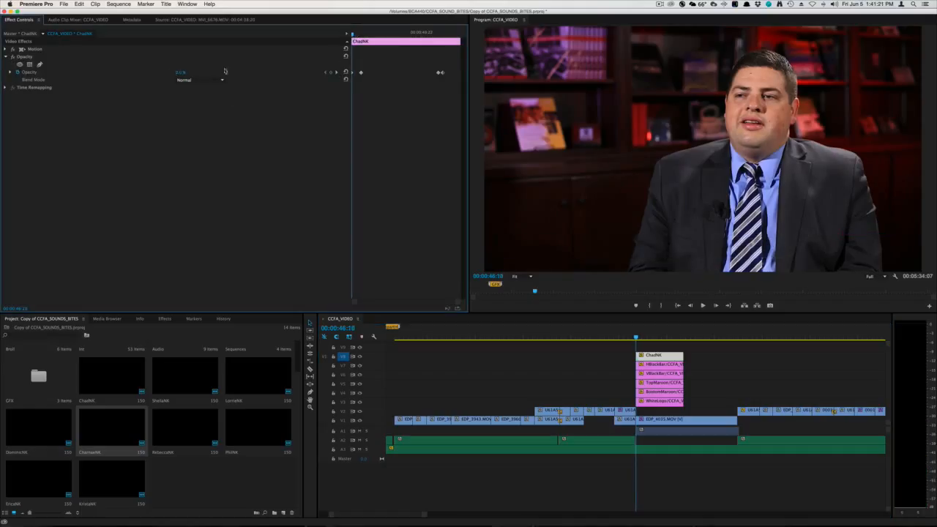
left_click_drag(352, 34, 445, 35)
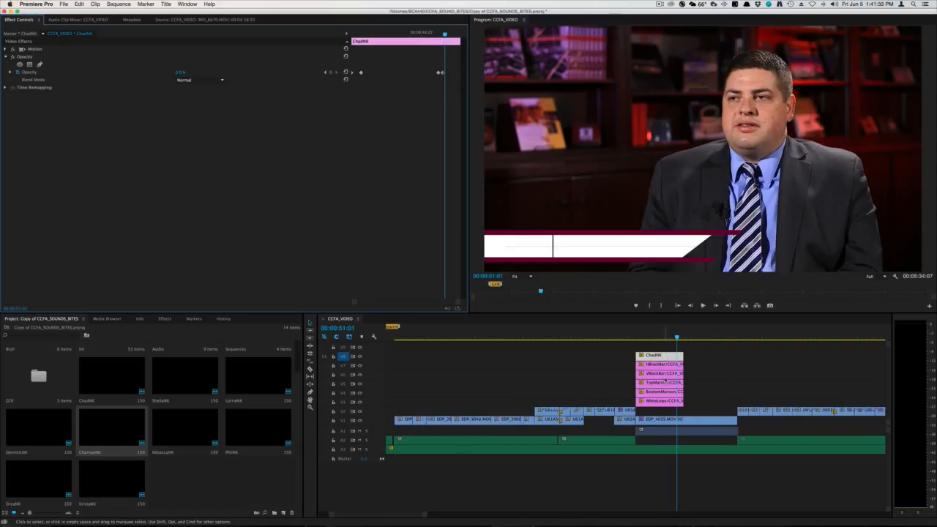
- Play the start of the second lower third to compare how its name title appears
scroll(665, 366, "right", 5)
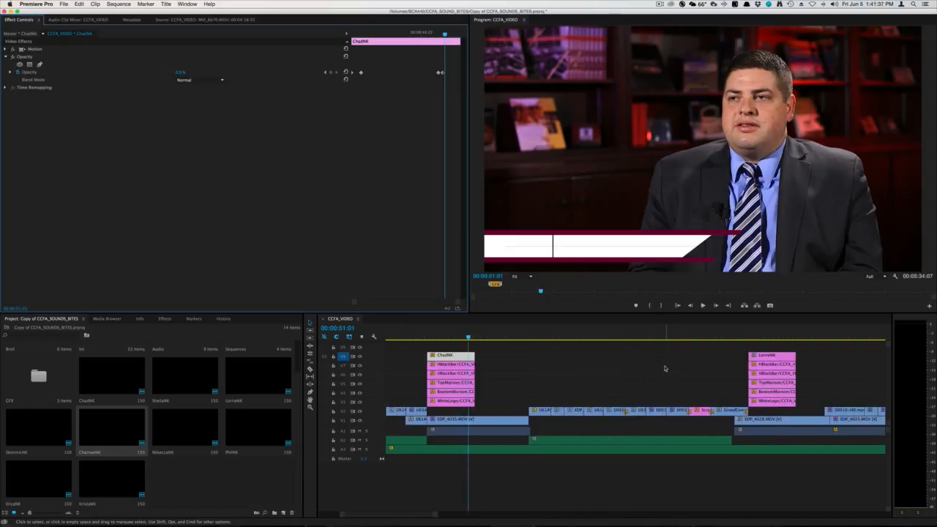
left_click(748, 338)
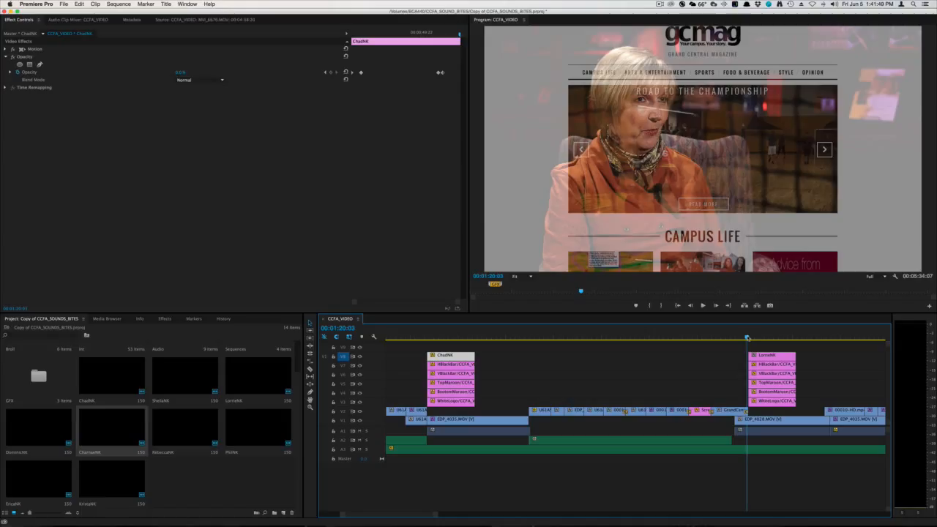
left_click_drag(748, 337, 748, 338)
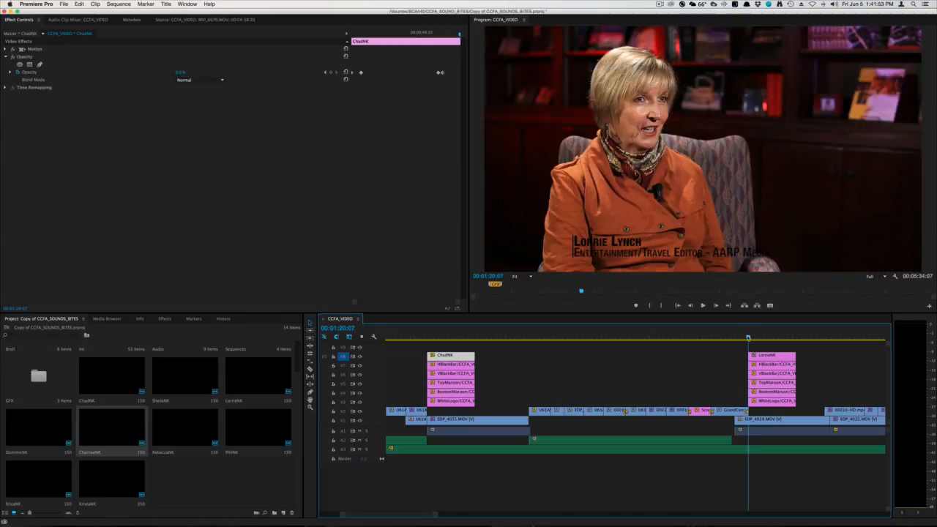
key("space")
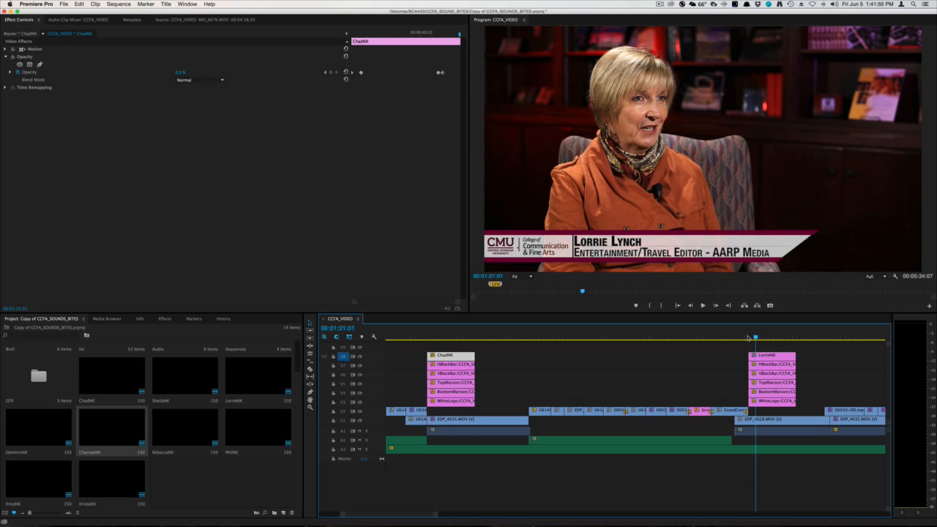
left_click(748, 338)
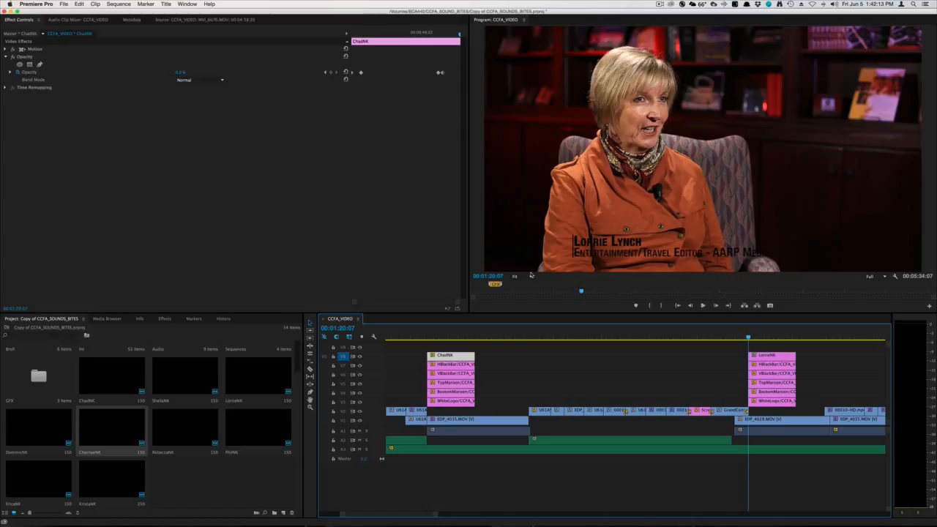
- Copy the first speaker's name title clip from the top of the first lower-third stack
left_click(497, 349)
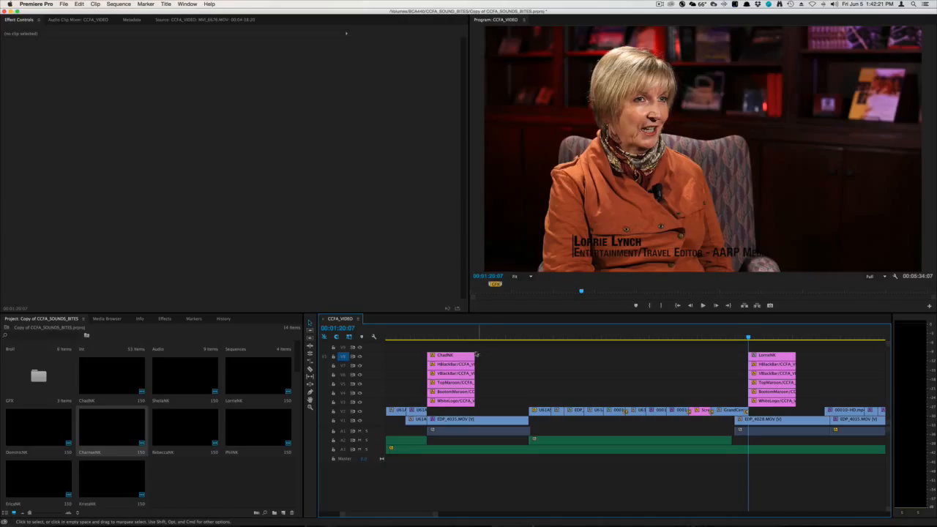
left_click(463, 352)
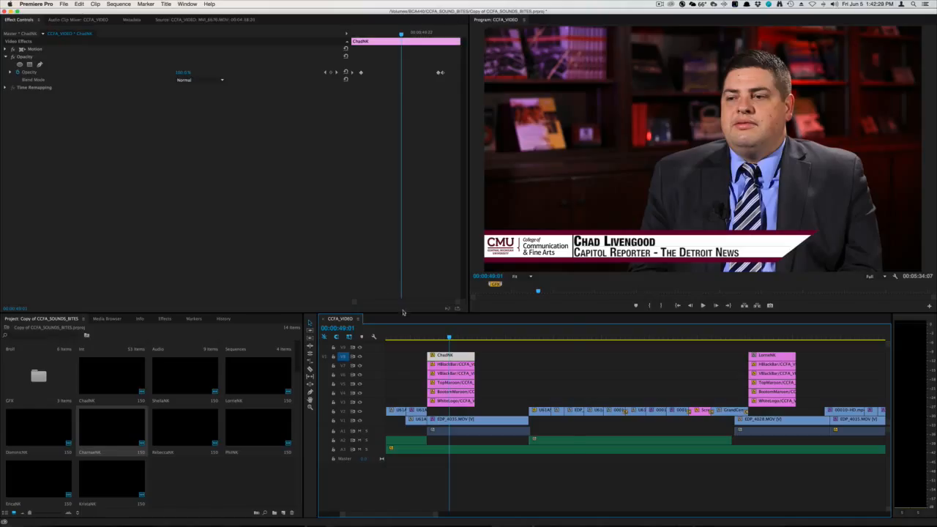
right_click(463, 359)
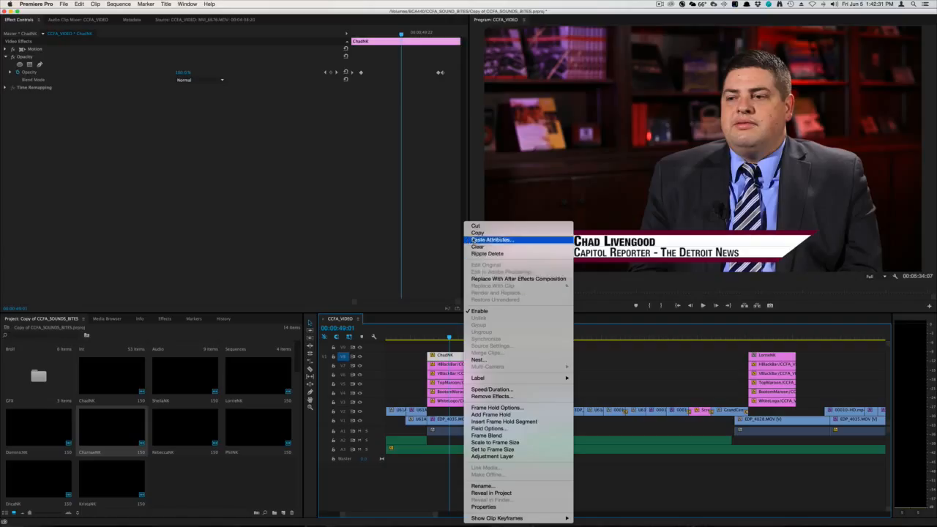
left_click(452, 293)
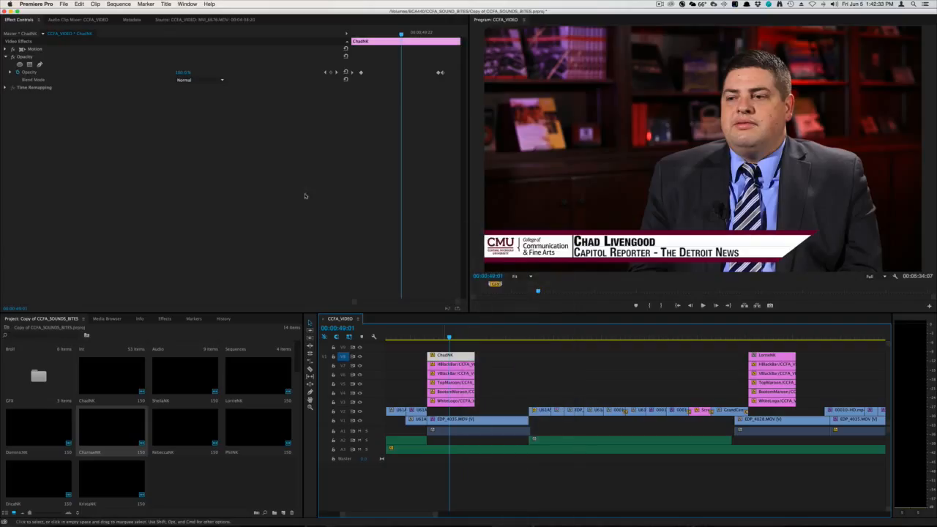
left_click(77, 5)
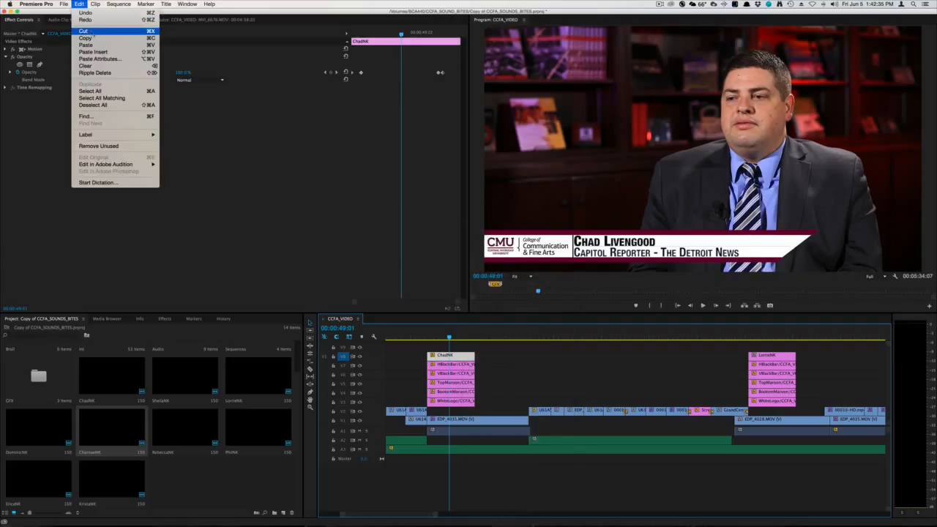
left_click(88, 37)
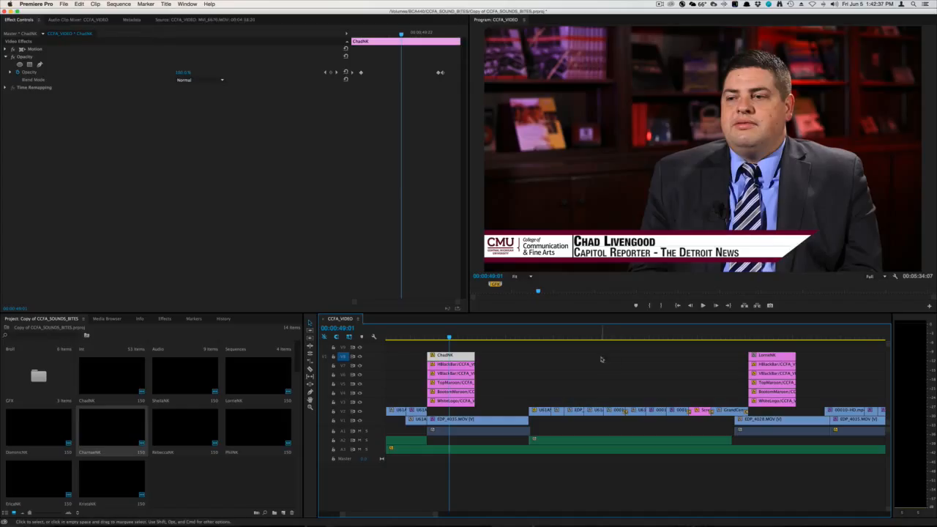
- Paste the copied clip's motion, opacity and time remapping attributes onto the second speaker's name title clip
left_click(765, 335)
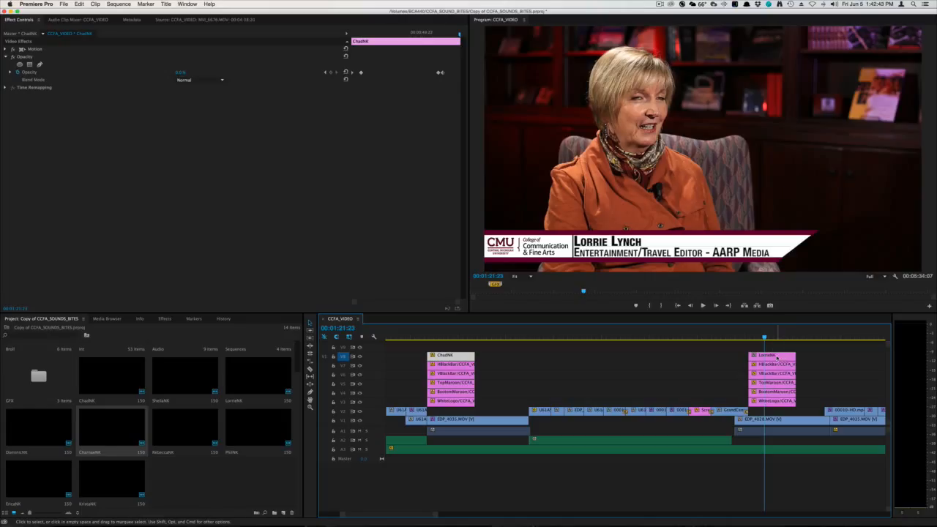
right_click(780, 359)
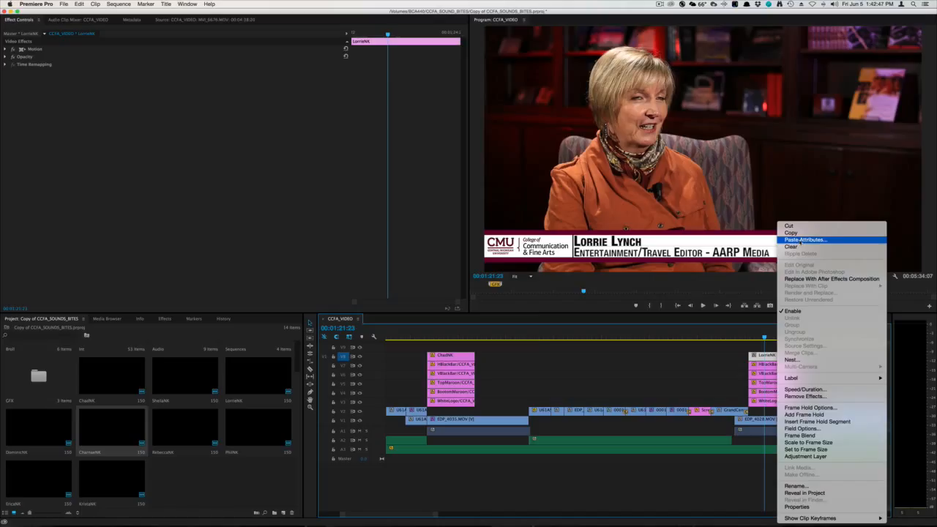
left_click(801, 240)
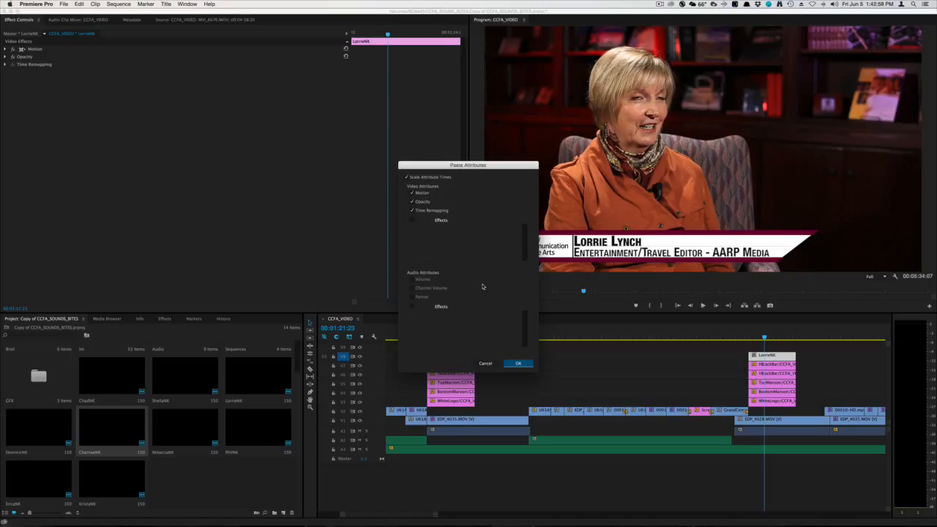
left_click(412, 210)
left_click(412, 194)
left_click(411, 202)
left_click(406, 178)
left_click(411, 192)
left_click(411, 202)
left_click(411, 210)
left_click(518, 364)
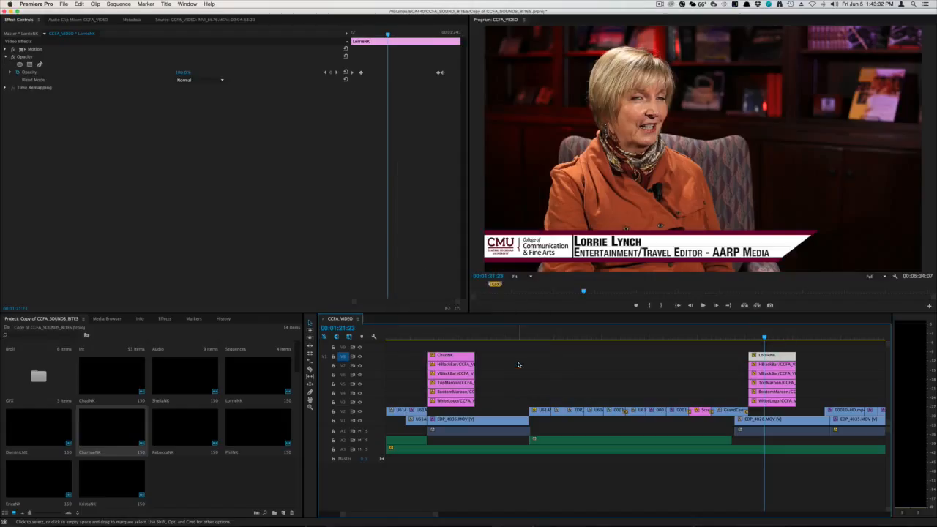
- Inspect the second name title's opacity keyframes and play its lower third from the start to check the fade
left_click(733, 360)
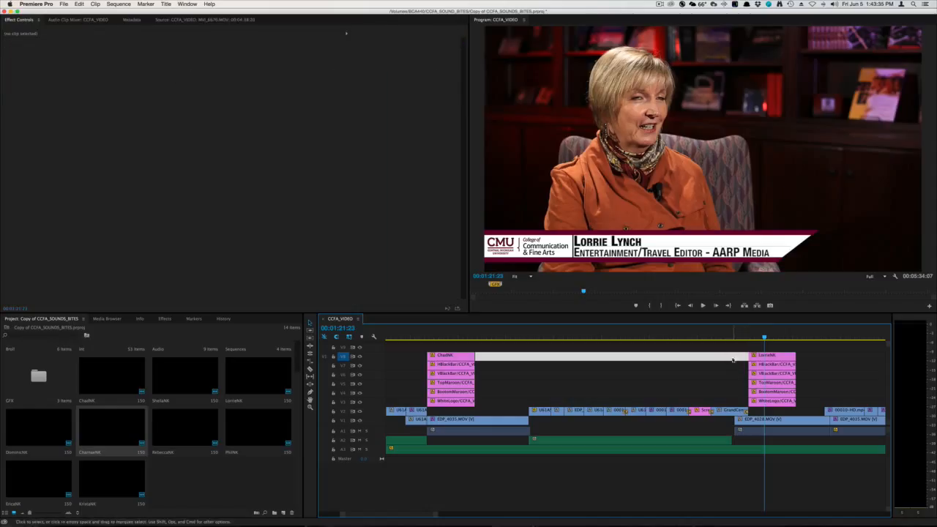
left_click(790, 359)
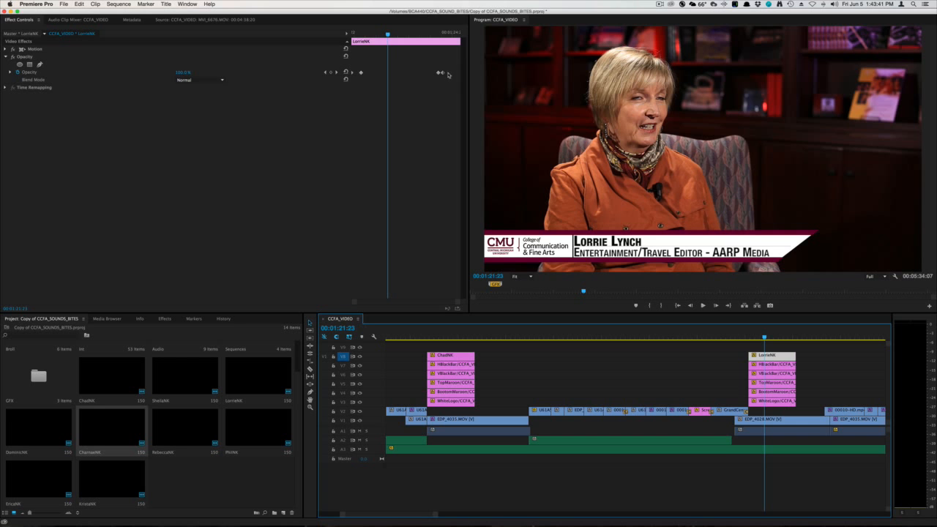
left_click(748, 334)
key("space")
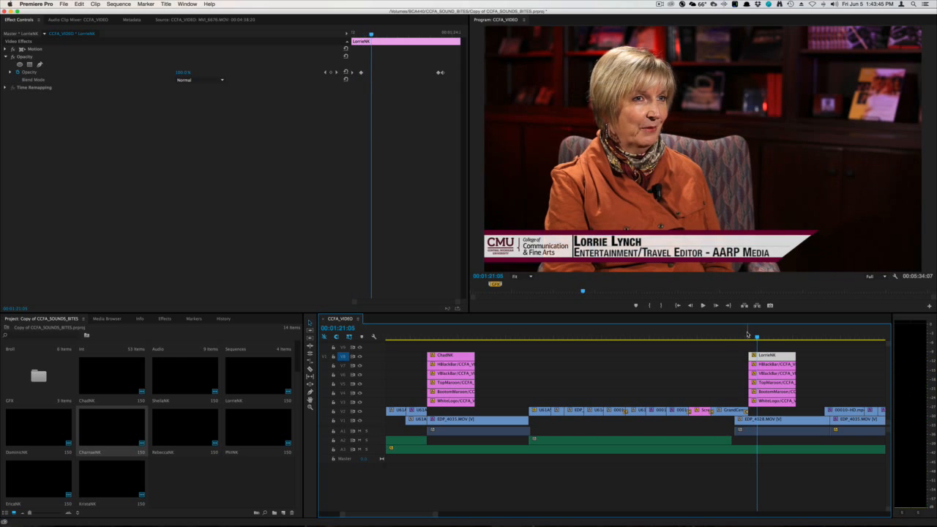
left_click(747, 335)
left_click_drag(749, 338, 748, 338)
key("space")
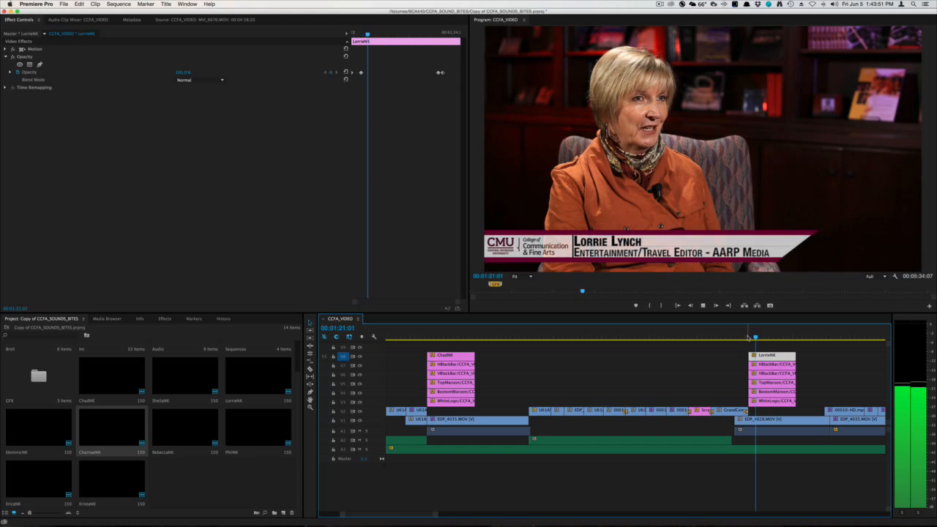
key("space")
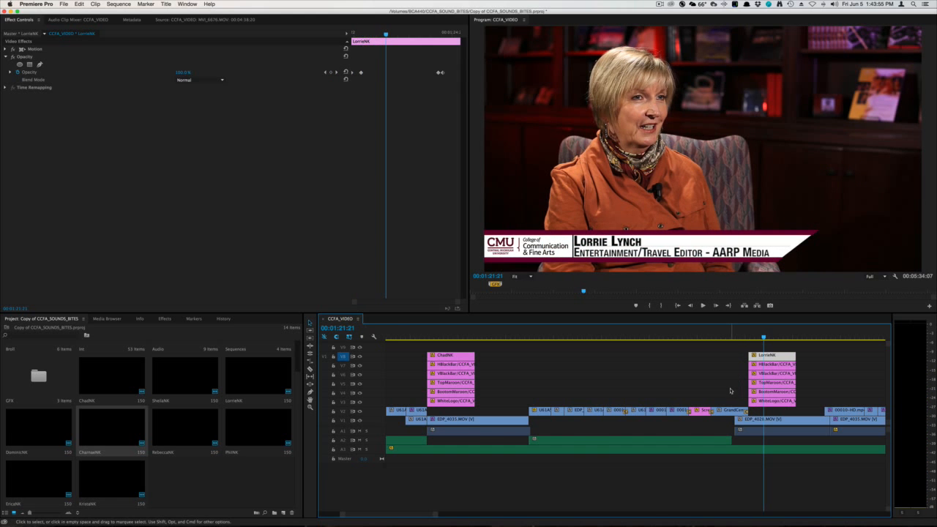
- Paste the copied motion, opacity and time remapping attributes onto all name title clips after the second lower third at once
key("backslash")
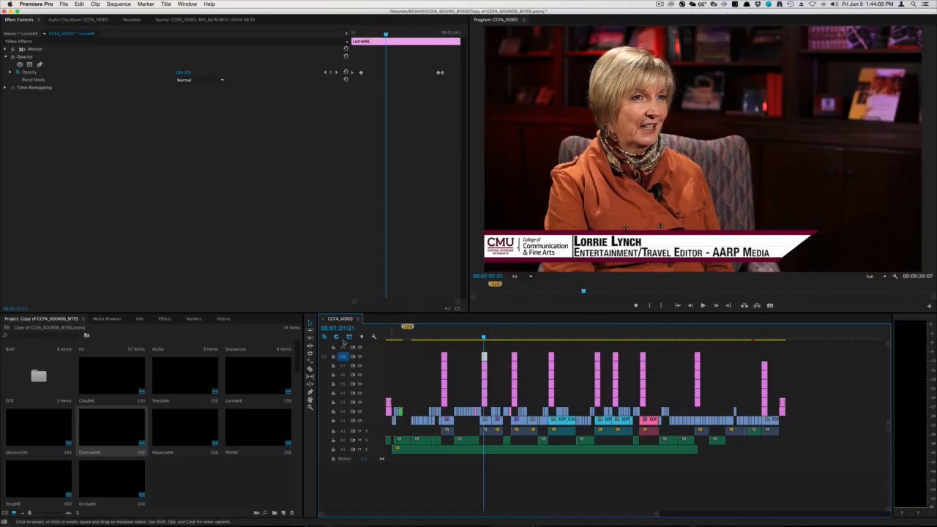
left_click_drag(574, 352, 741, 359)
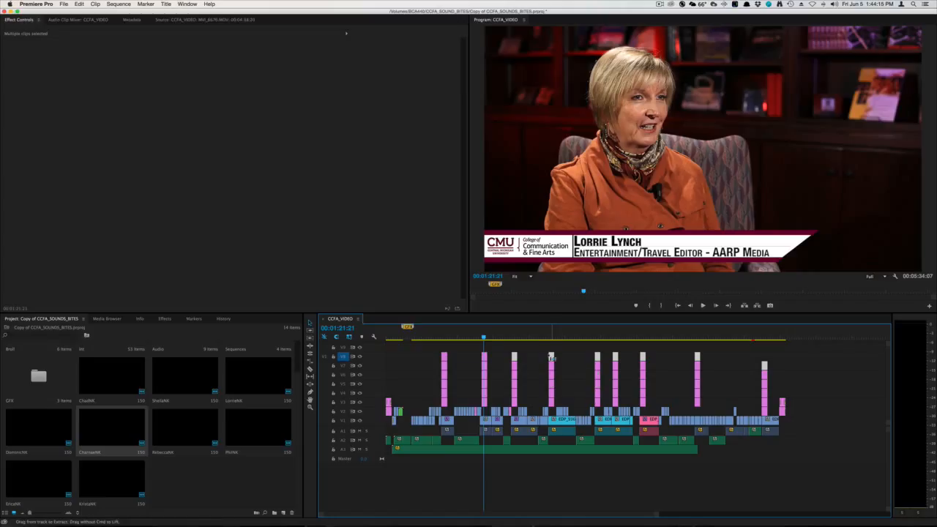
key("super+alt+v")
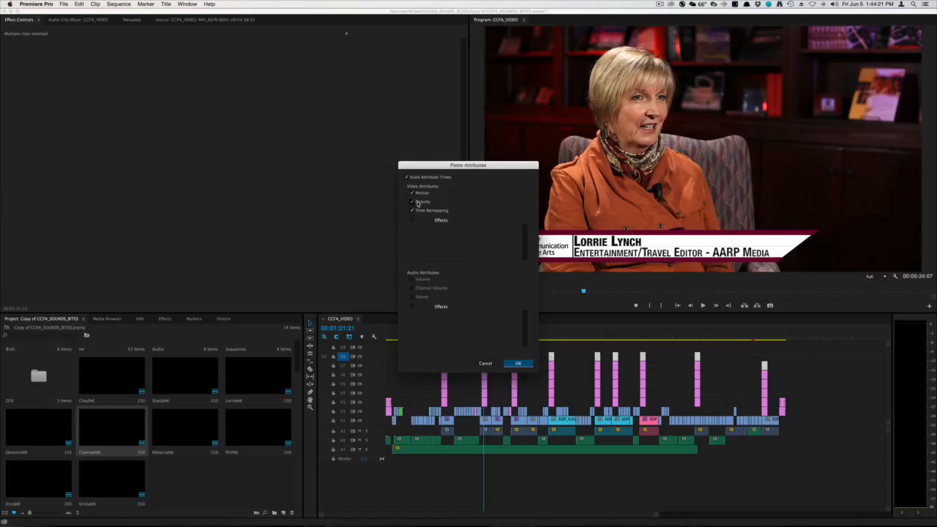
left_click(526, 364)
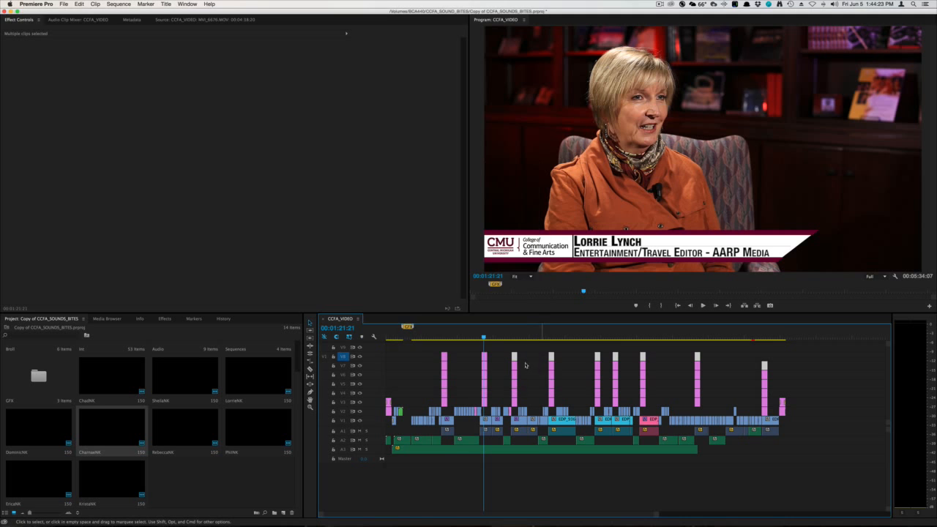
- Play several of the remaining lower thirds across the sequence to check their name title fades
left_click(548, 339)
key("space")
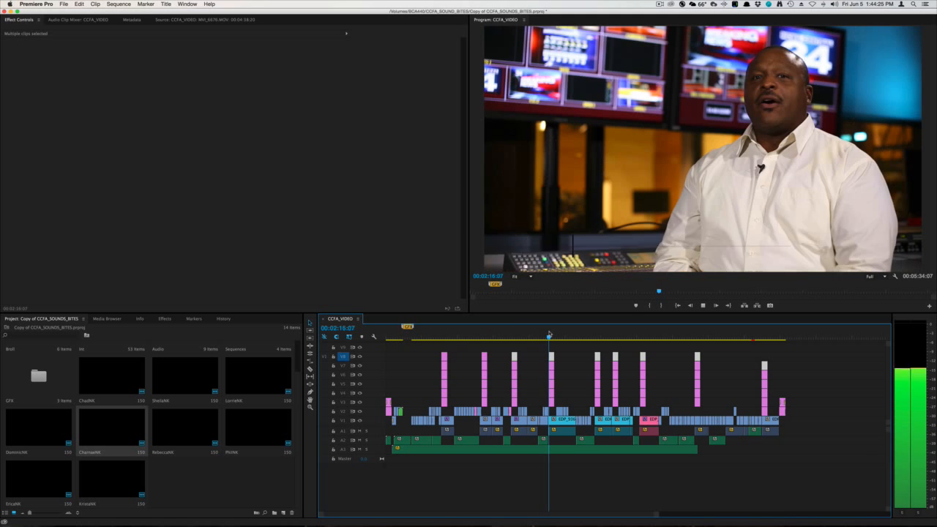
left_click(594, 337)
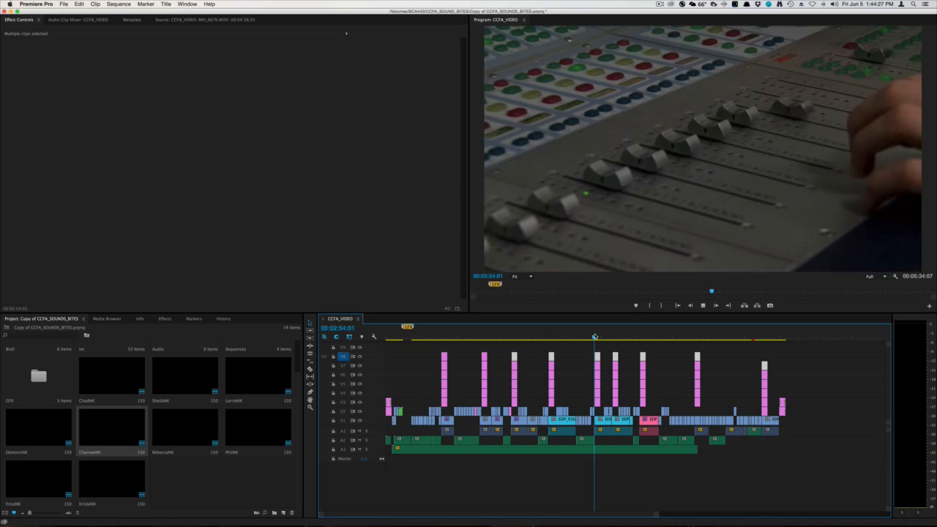
left_click(642, 336)
left_click(698, 336)
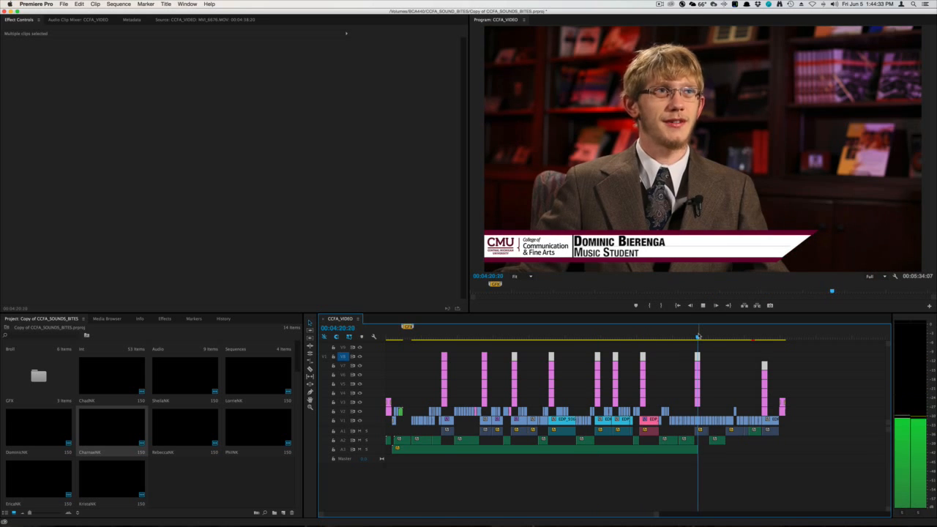
key("space")
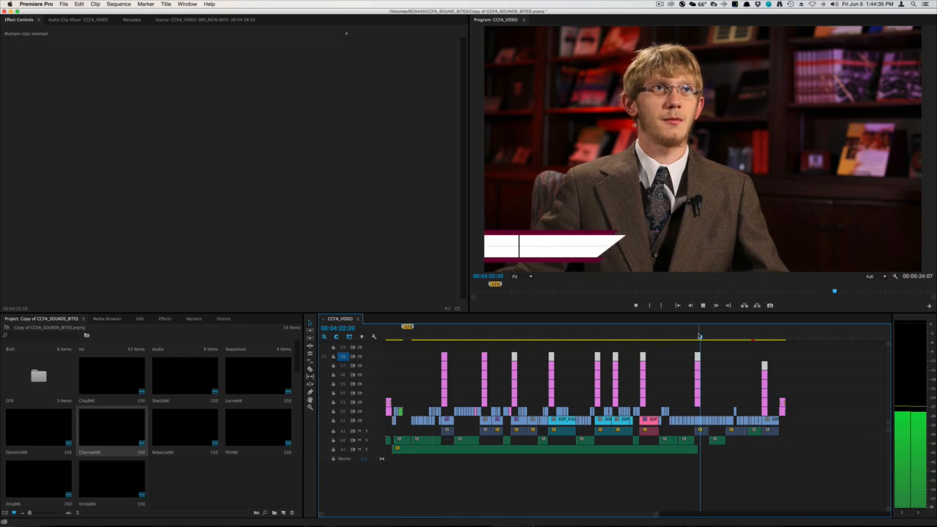